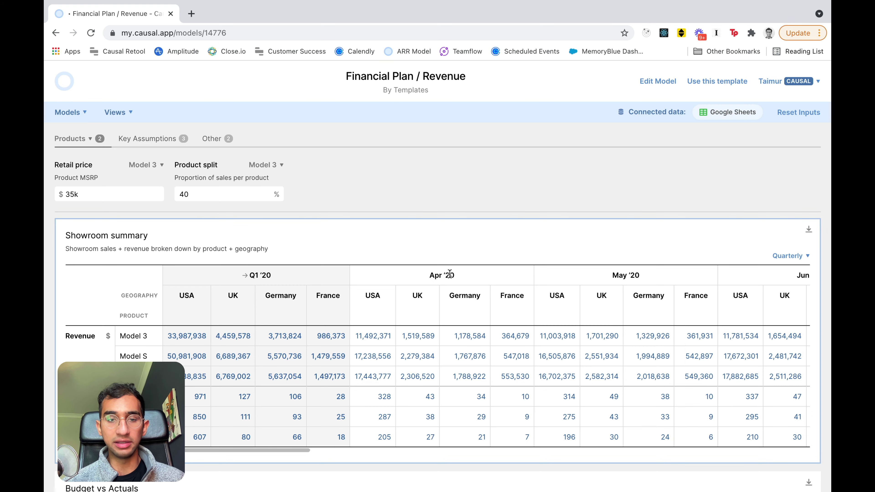
Examine the Budget vs Actuals table, comparing the Budget 2021 and Actuals columns for Feb '20.
scroll(436, 309, "down", 5)
scroll(436, 309, "down", 4)
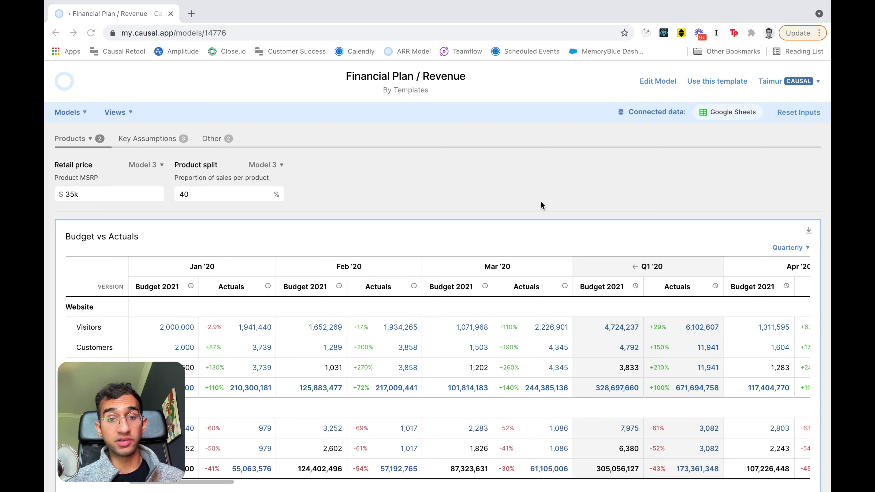
triple_click(309, 289)
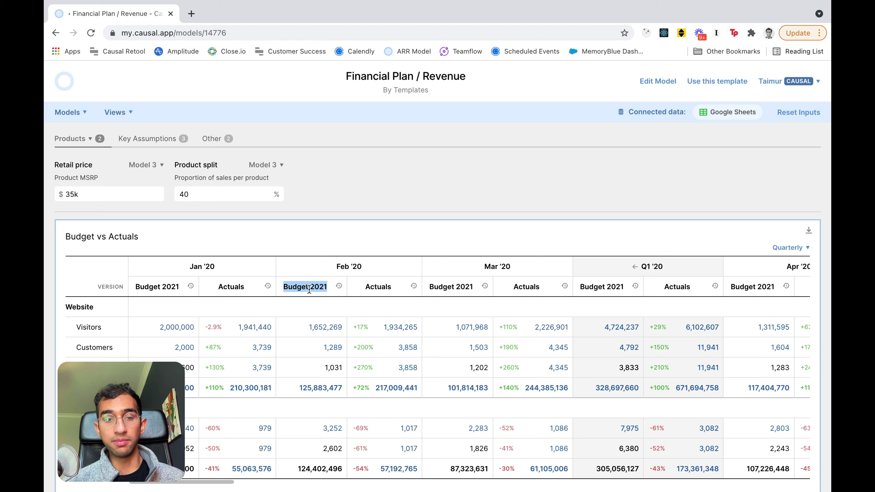
left_click(309, 289)
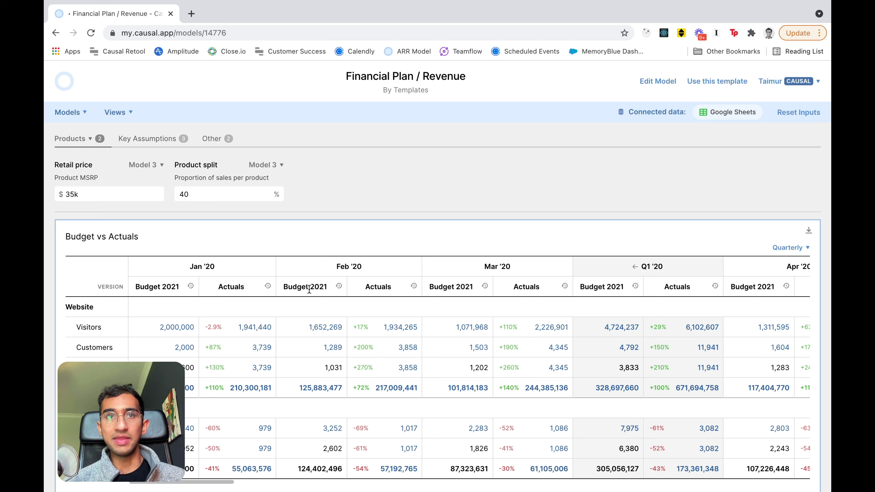
double_click(378, 286)
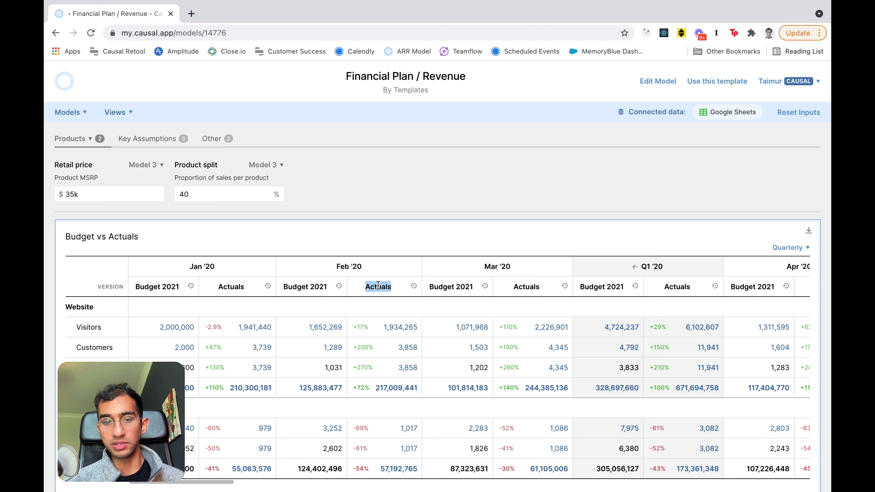
left_click(378, 285)
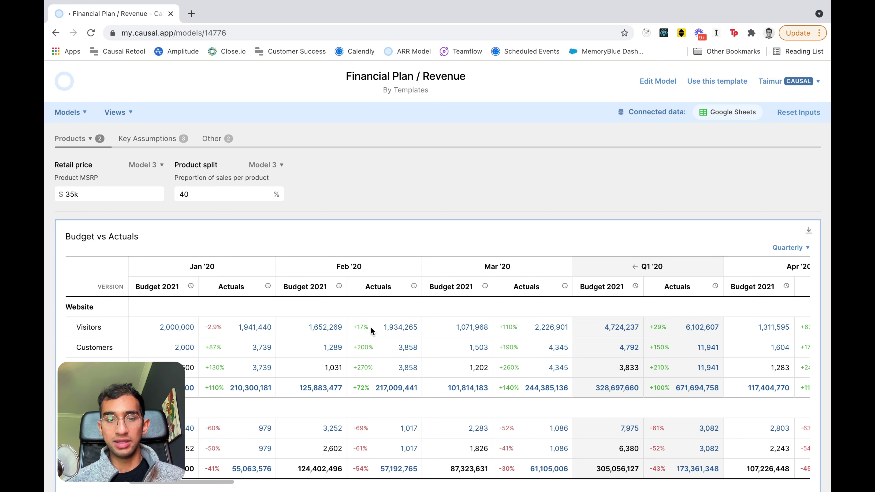
Show the Revenue by source chart with a quarterly breakdown.
scroll(371, 327, "up", 15)
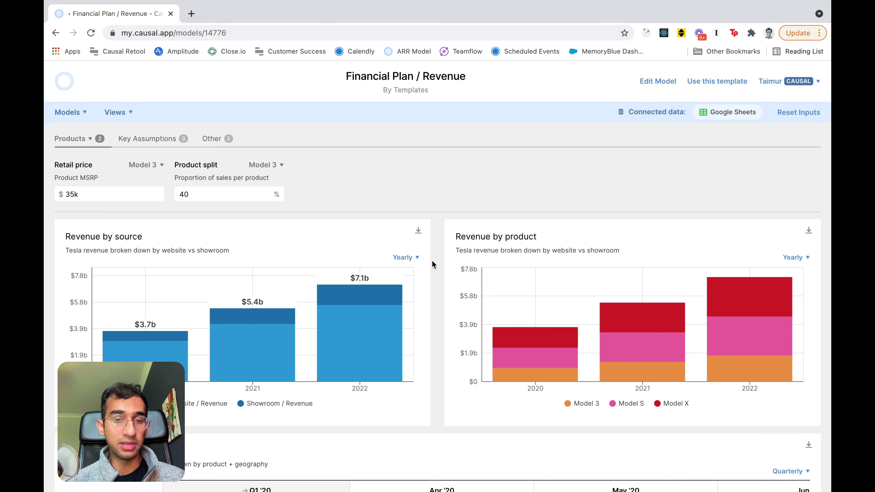
left_click(410, 264)
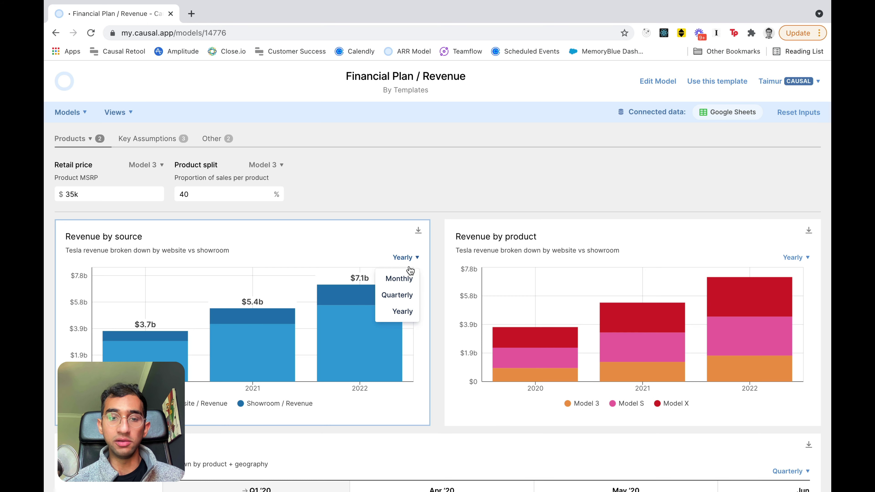
left_click(407, 296)
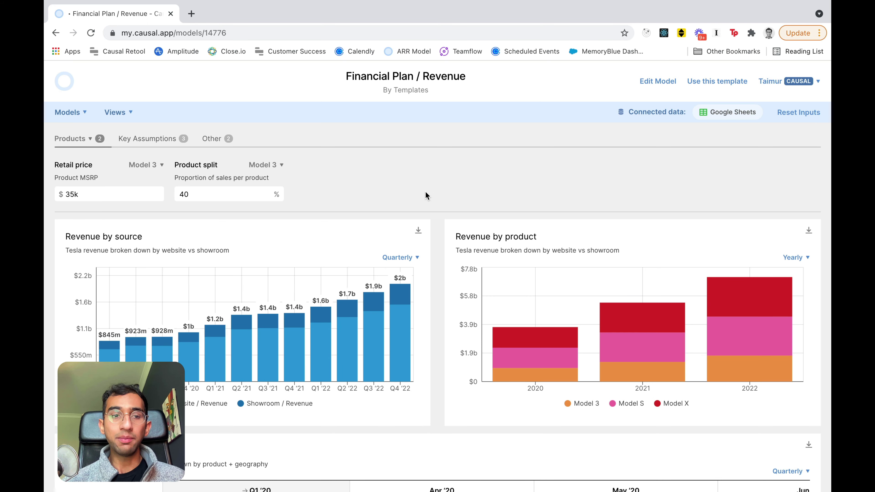
Set the Brand growth value in the key assumptions to 5%.
left_click(157, 145)
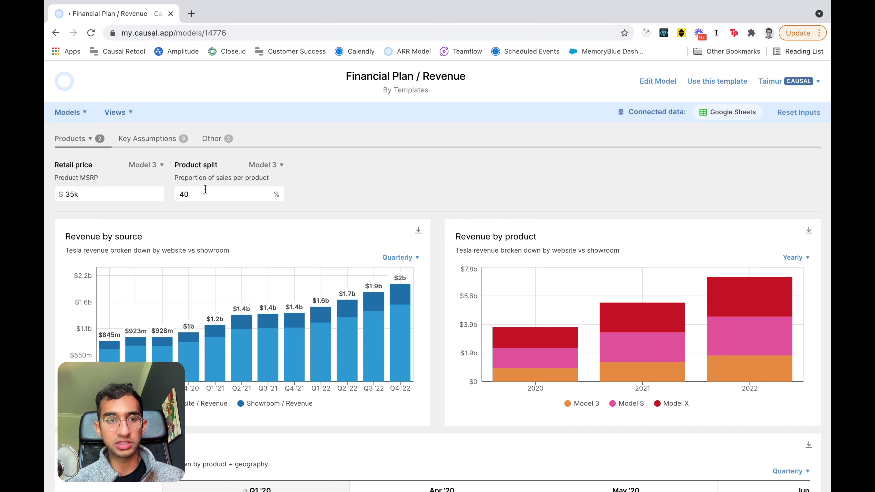
left_click(147, 139)
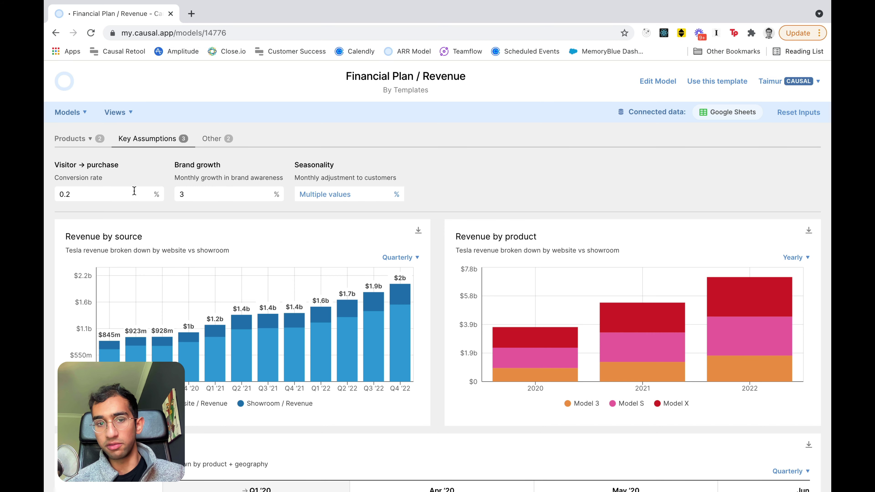
left_click(205, 195)
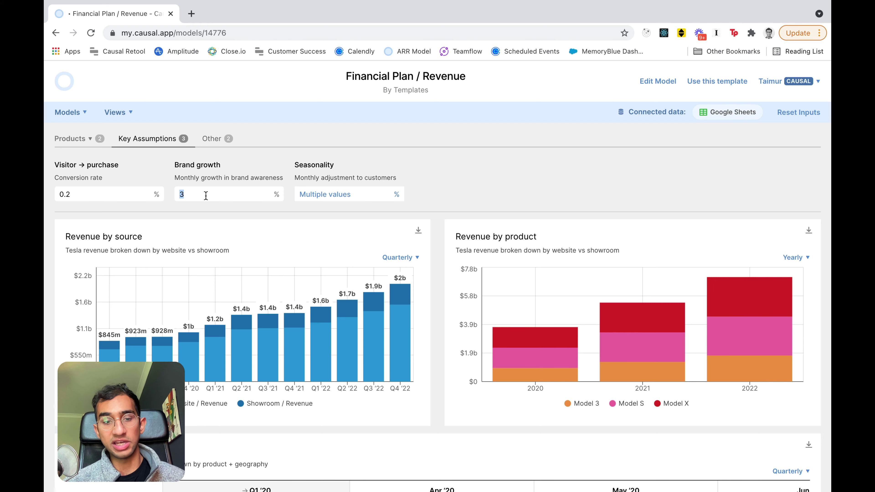
type("5")
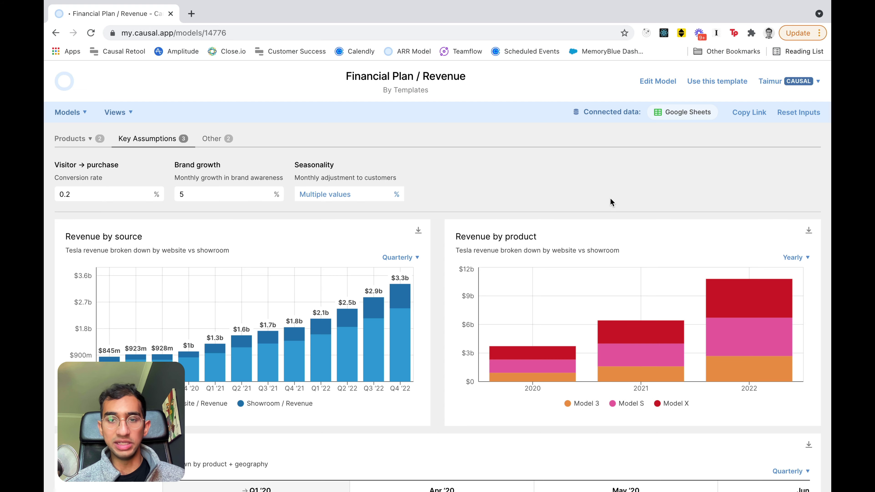
Open the model for editing and review its input variables and the website and showroom revenue streams.
left_click(652, 88)
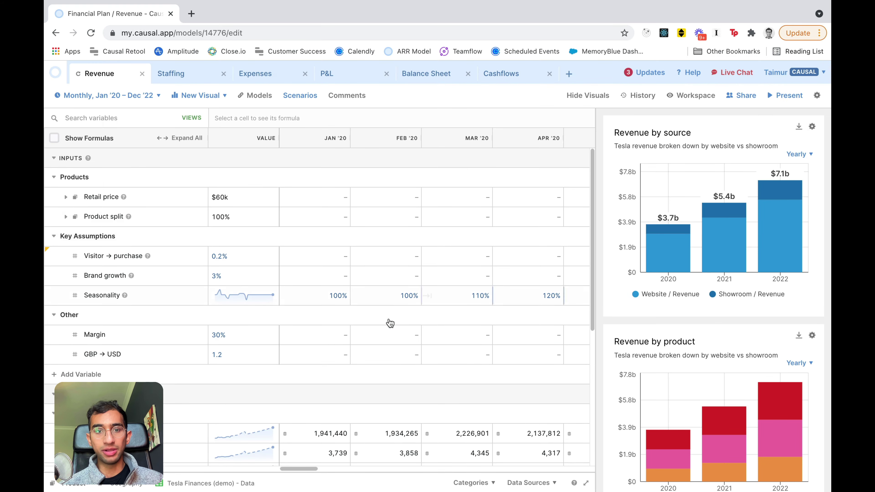
scroll(388, 327, "down", 3)
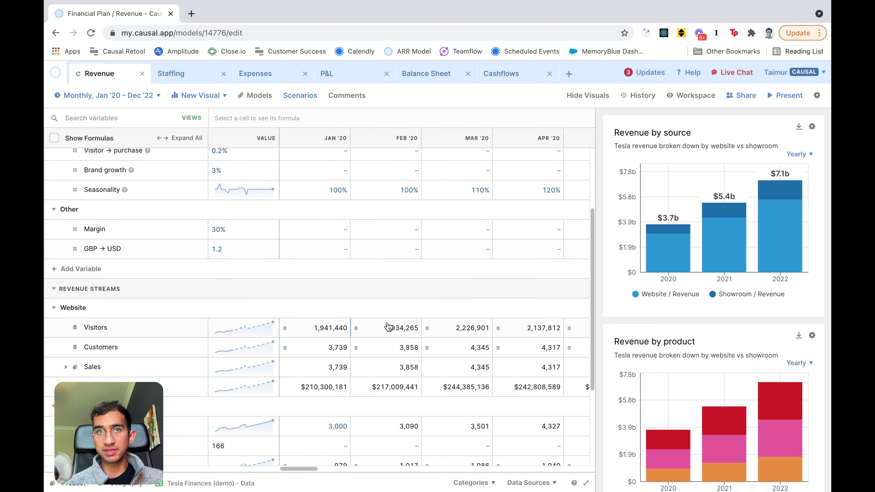
scroll(389, 327, "down", 3)
scroll(389, 326, "down", 1)
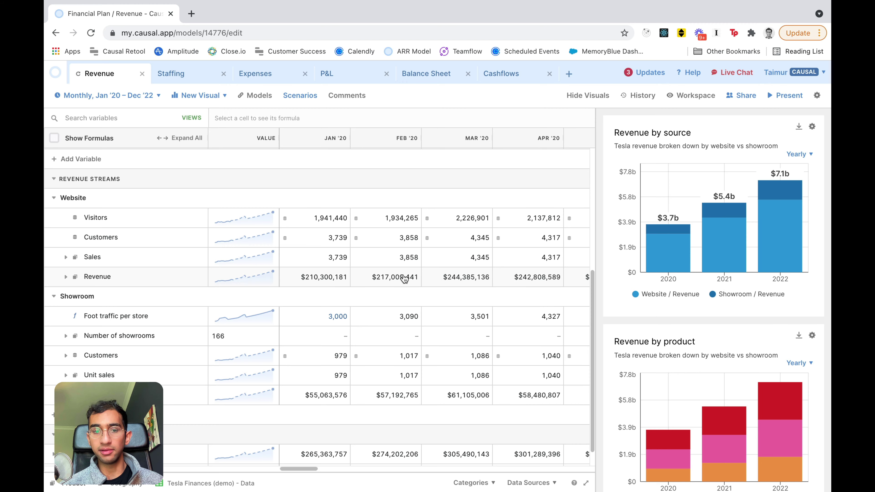
scroll(405, 280, "down", 2)
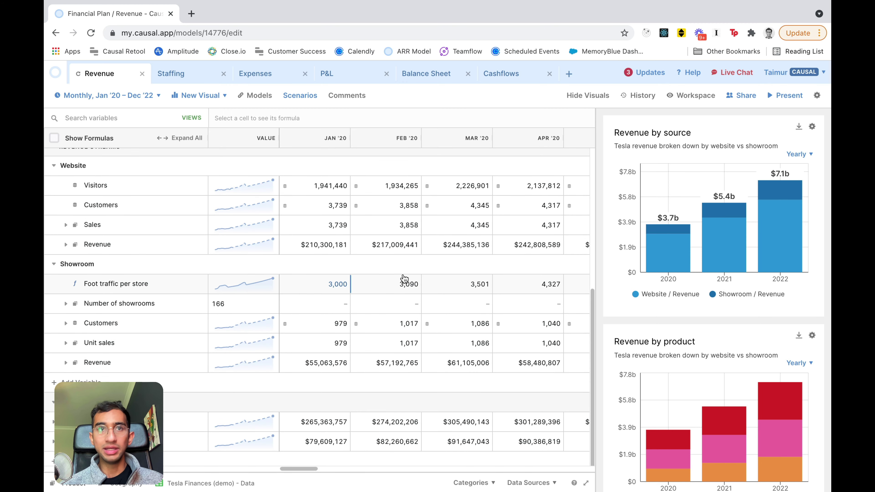
Inspect the showroom Revenue formula and its Model 3 and Model S breakdowns by country, then collapse the breakdown.
left_click(213, 367)
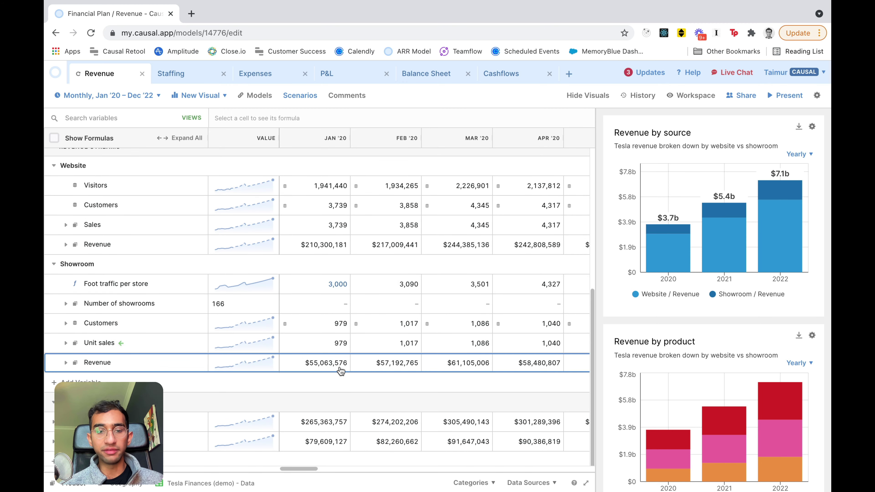
double_click(372, 365)
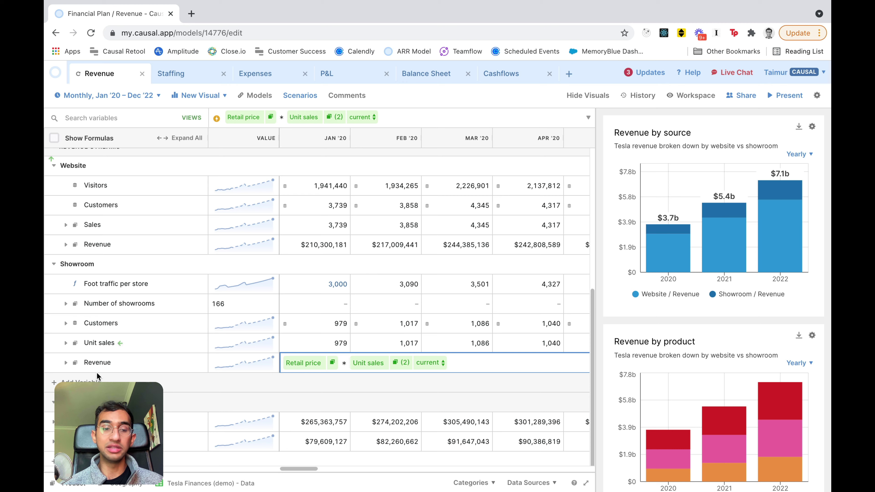
left_click(65, 362)
scroll(116, 333, "down", 2)
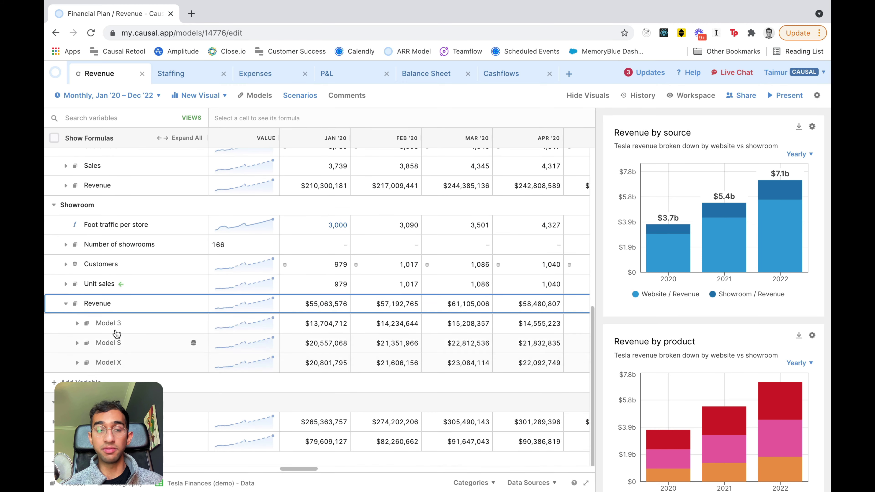
left_click(77, 323)
scroll(80, 327, "down", 2)
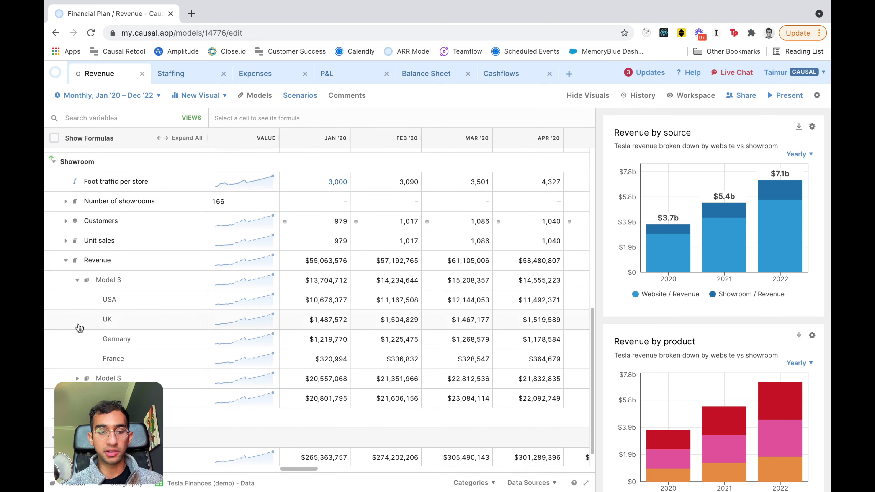
left_click(78, 378)
scroll(79, 379, "down", 3)
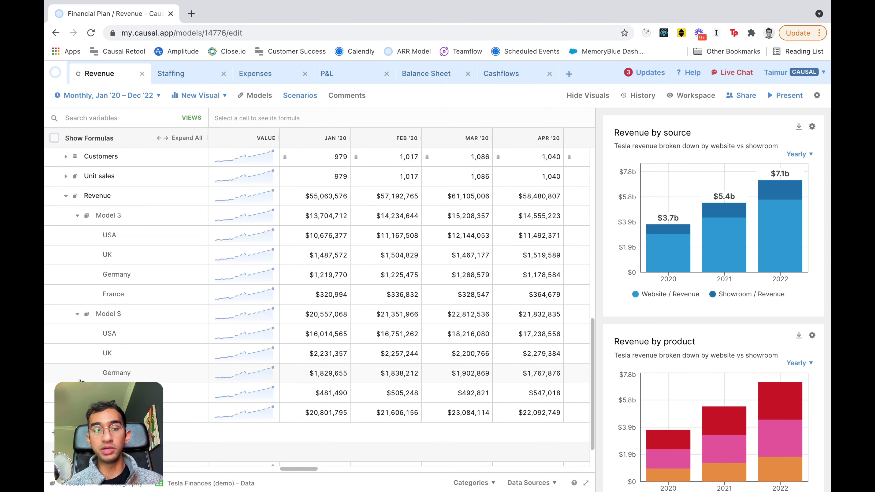
double_click(332, 199)
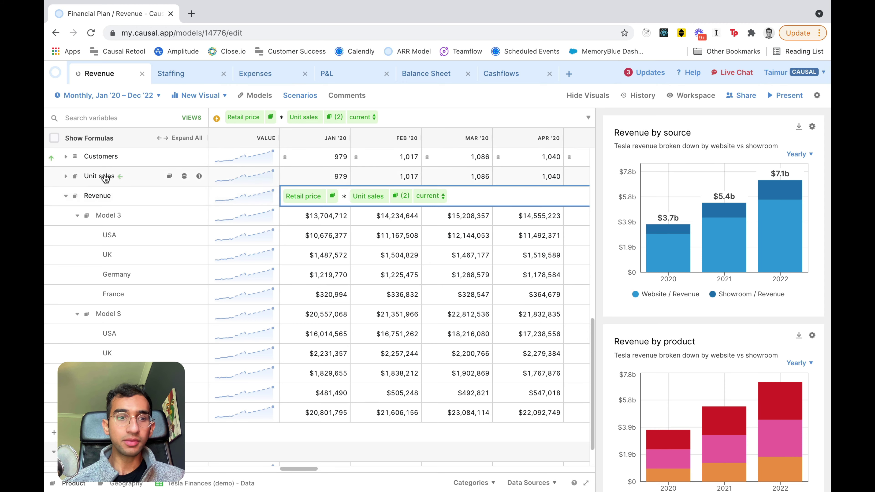
left_click(65, 195)
Create a new scenario from the Brand growth variable and set its value to 5% in that scenario.
scroll(416, 256, "up", 6)
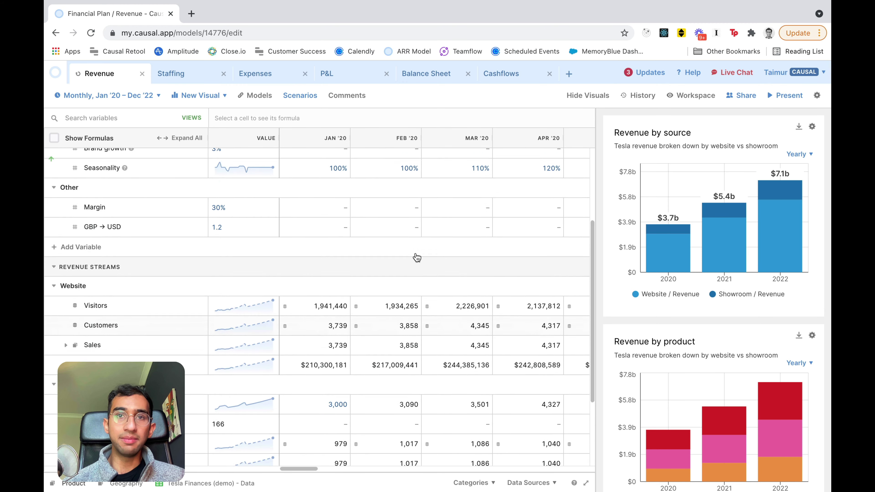
scroll(416, 256, "up", 4)
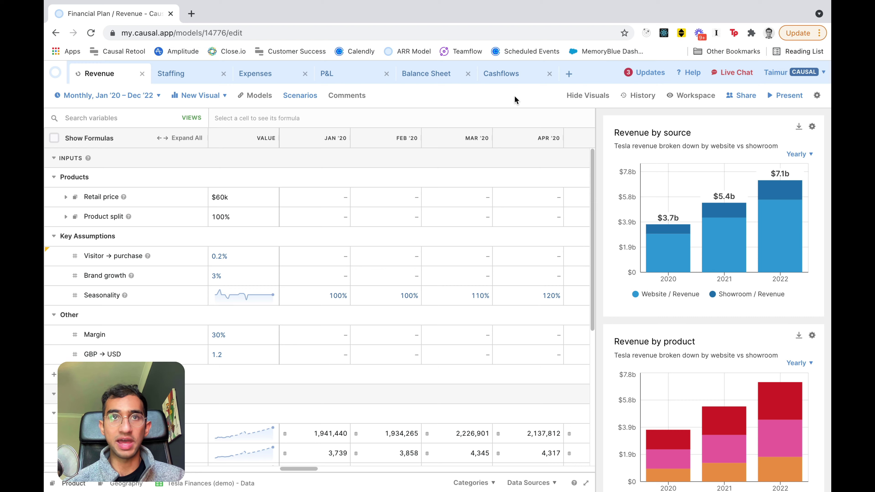
right_click(242, 278)
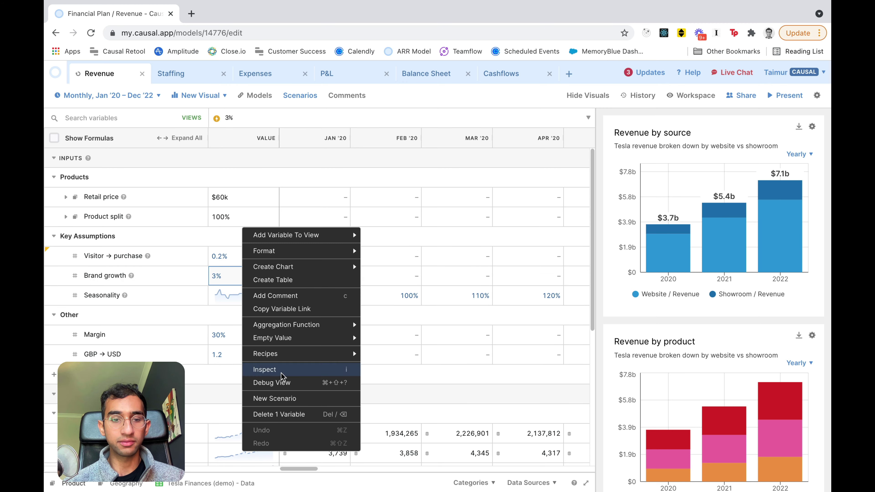
left_click(279, 397)
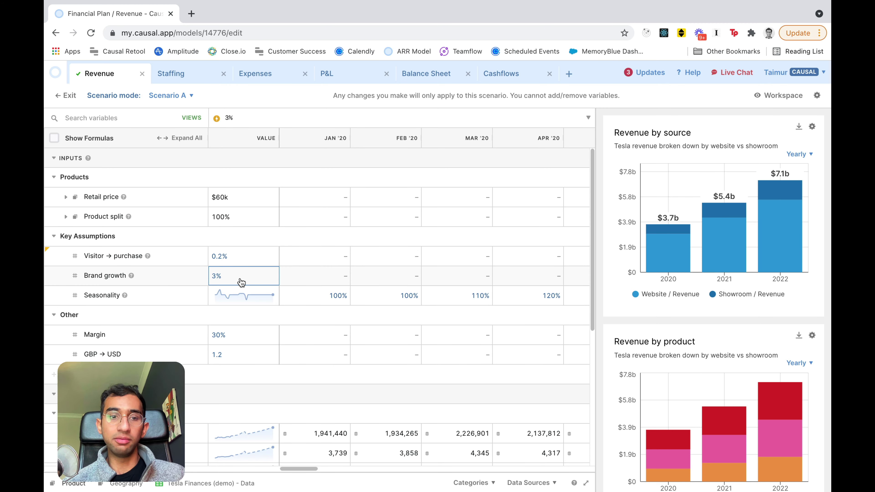
type("5%")
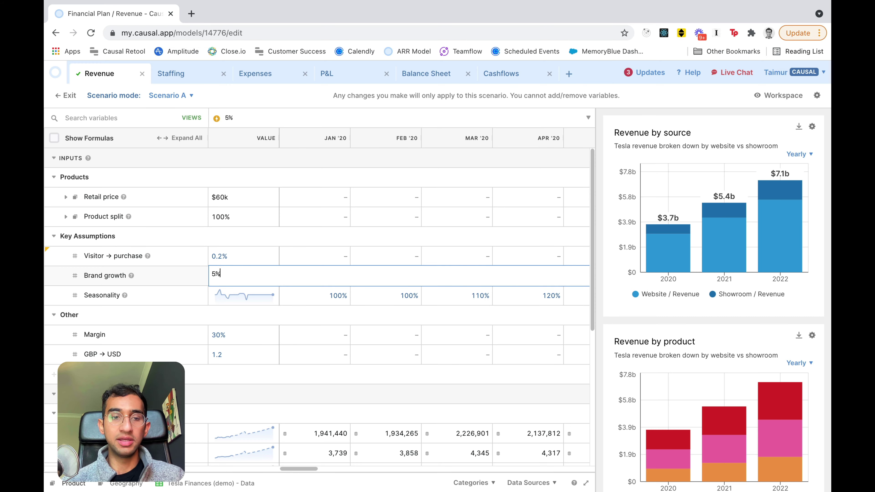
key("Return")
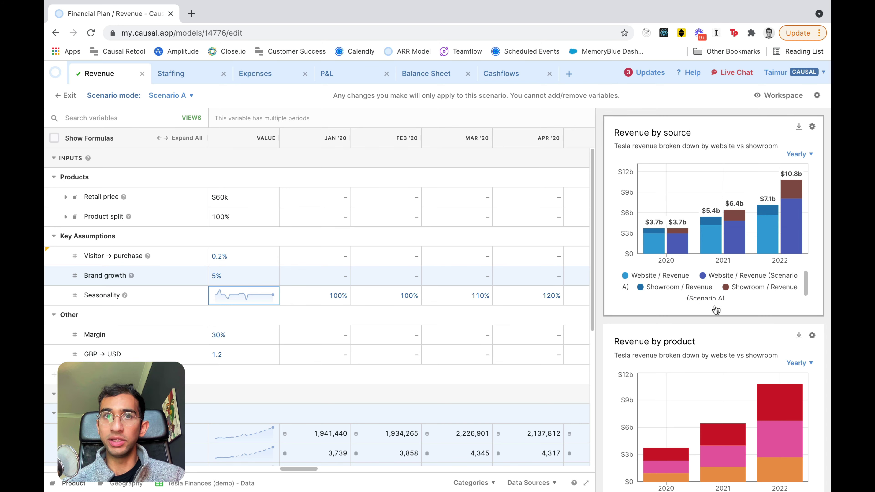
Exit scenario mode and check the model's list of scenarios.
left_click(65, 96)
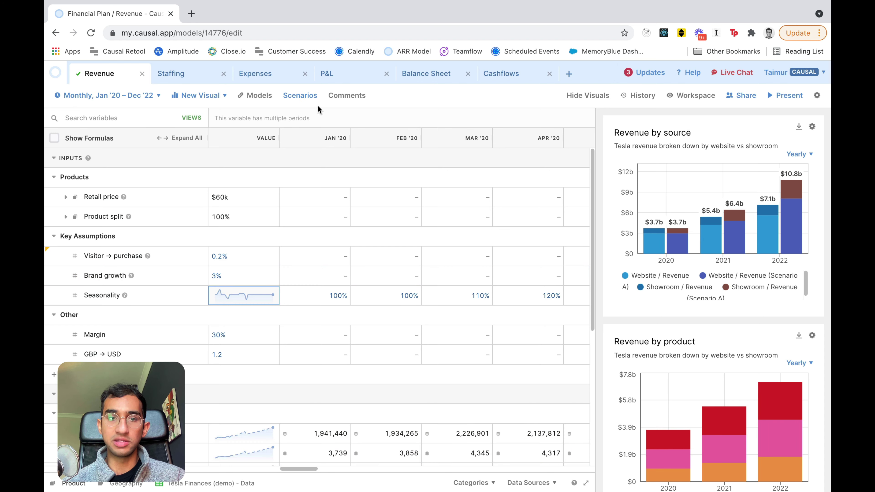
left_click(308, 96)
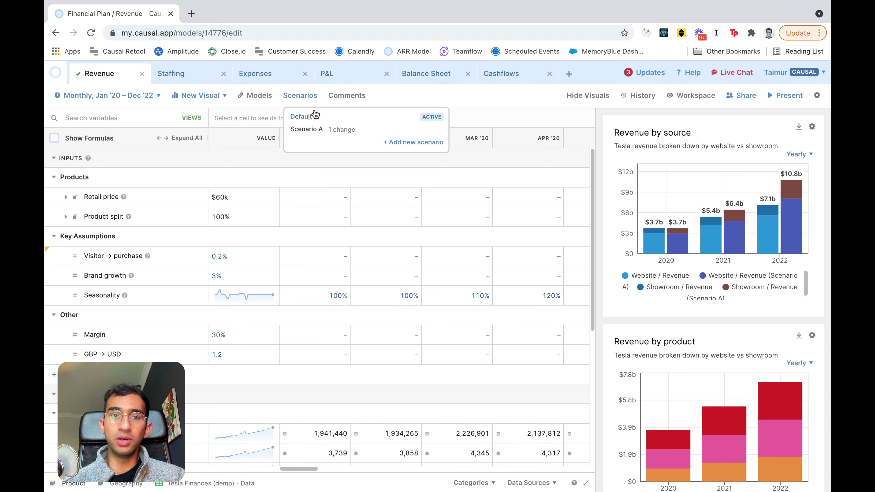
left_click(303, 100)
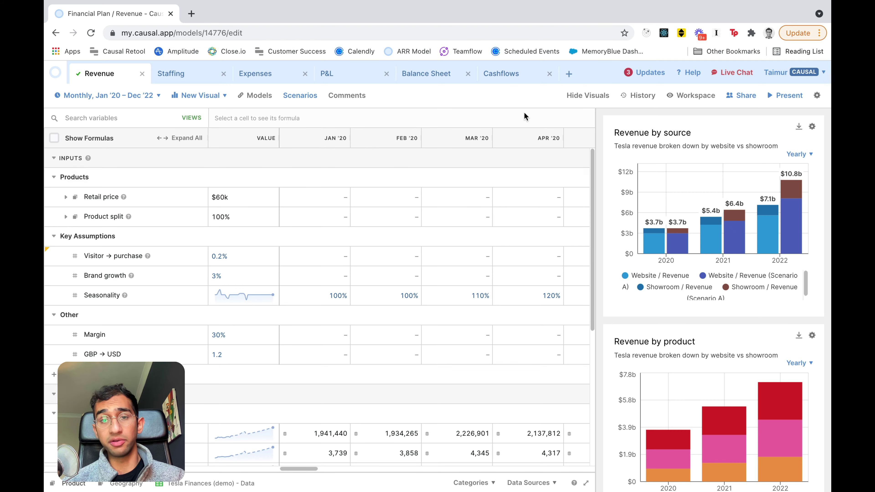
Browse the model's version history down to its oldest saved entries, then close it.
left_click(631, 98)
scroll(438, 252, "down", 3)
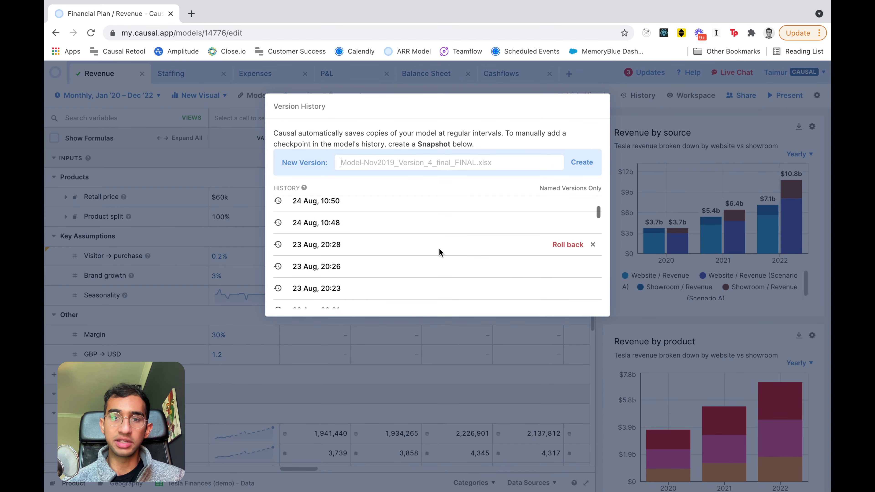
scroll(418, 293, "down", 15)
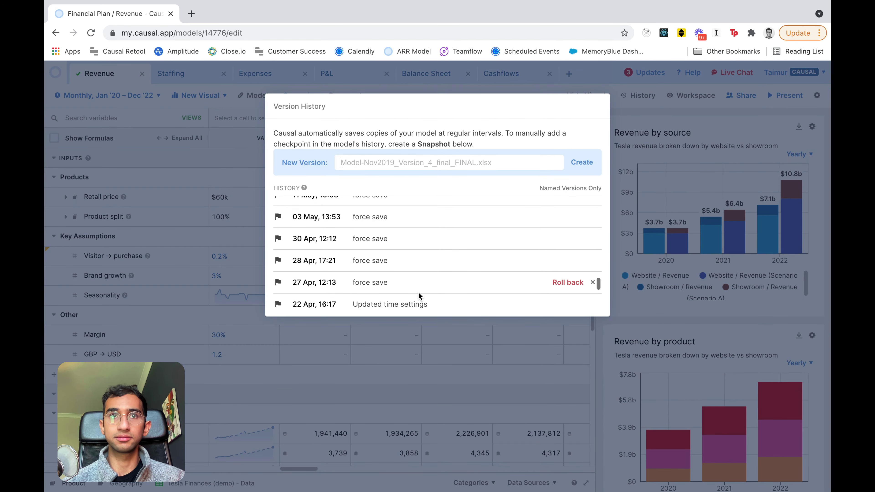
left_click(515, 91)
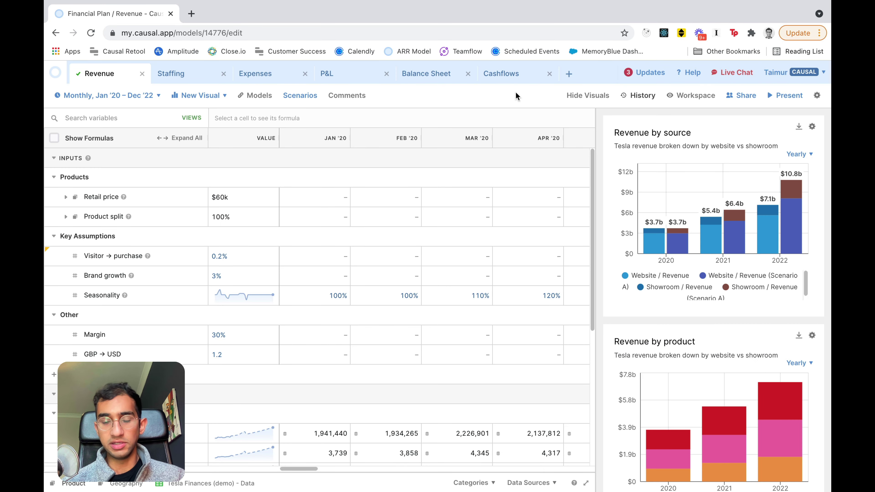